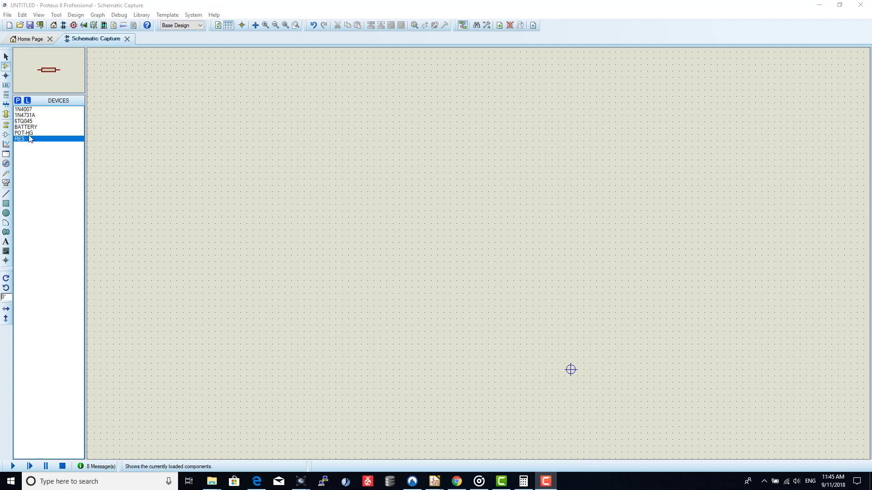
# Step: Place two horizontal 6TQ045 diodes, D1 and D2, and wire them in series
pyautogui.click(27, 120)
pyautogui.click(334, 186)
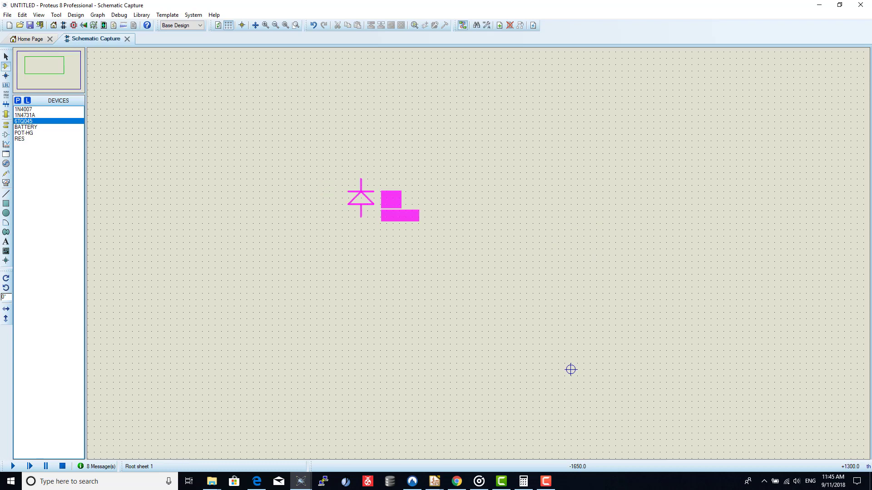
pyautogui.press('KP_Add')
pyautogui.click(367, 173)
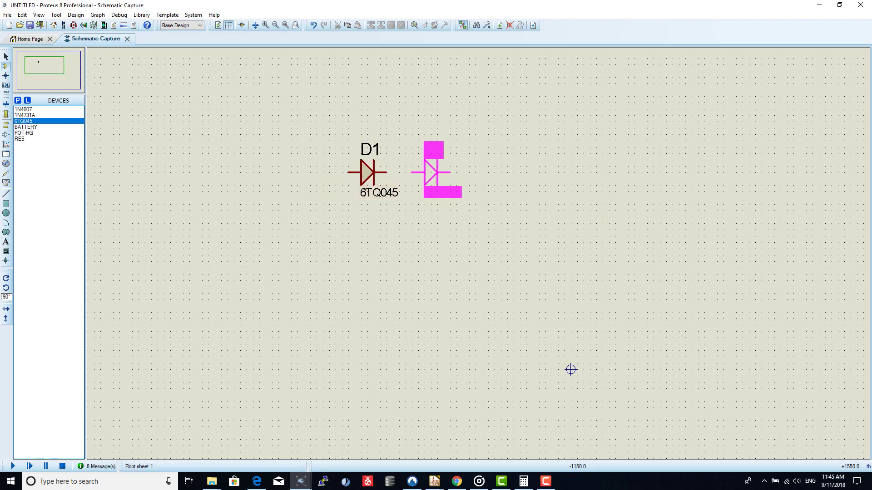
pyautogui.click(431, 172)
pyautogui.scroll(3, 464, 117)
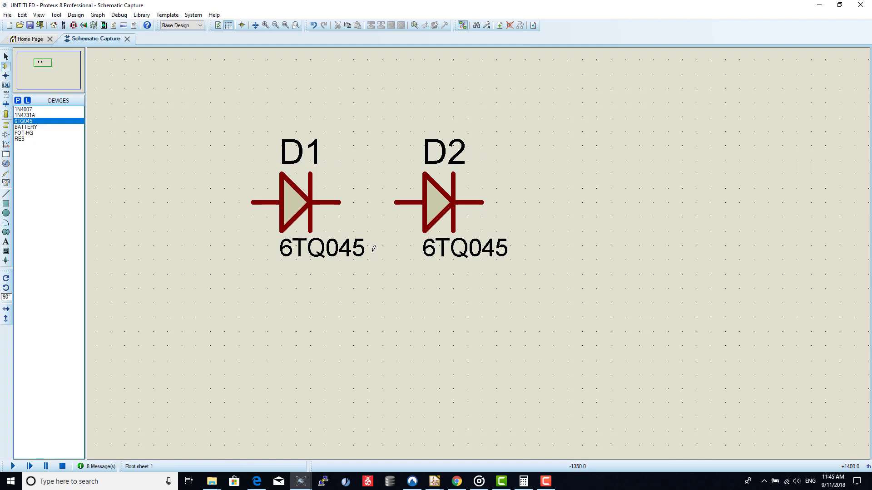
pyautogui.click(340, 203)
pyautogui.click(394, 203)
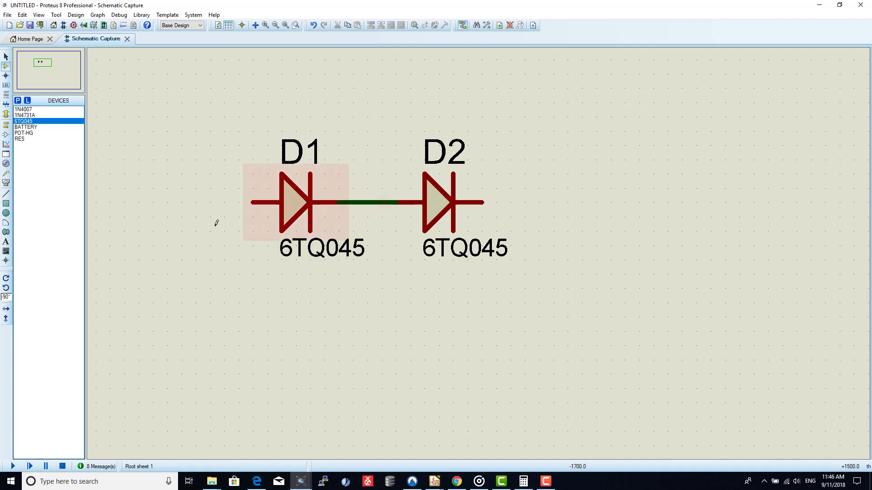
# Step: Place a horizontal 1N4007 diode D3 above D2 and wire it across D2
pyautogui.click(23, 110)
pyautogui.scroll(2, 432, 187)
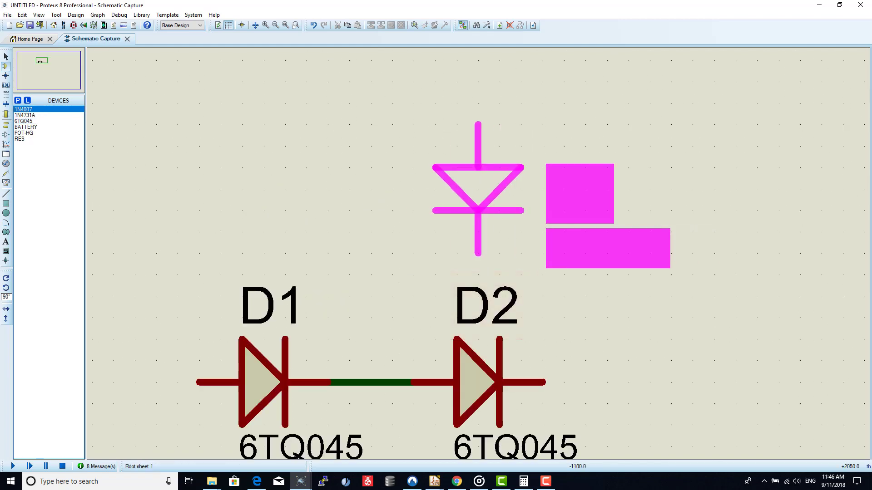
pyautogui.press('KP_Subtract')
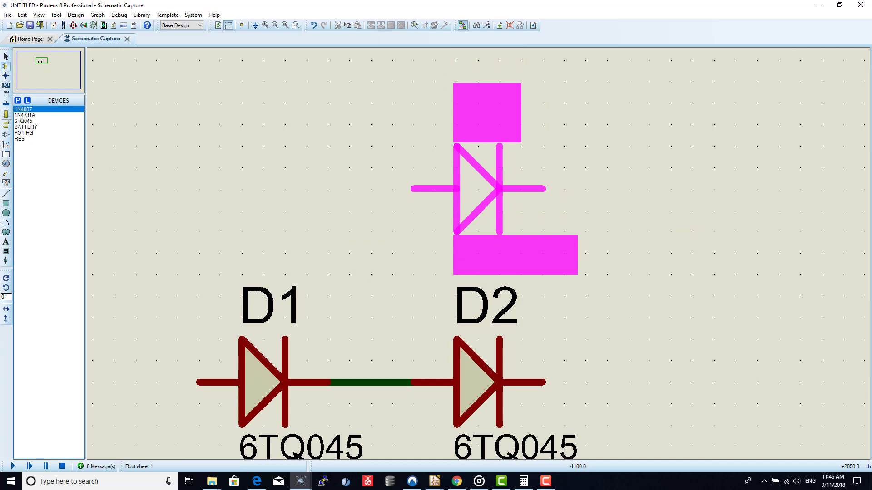
pyautogui.click(440, 220)
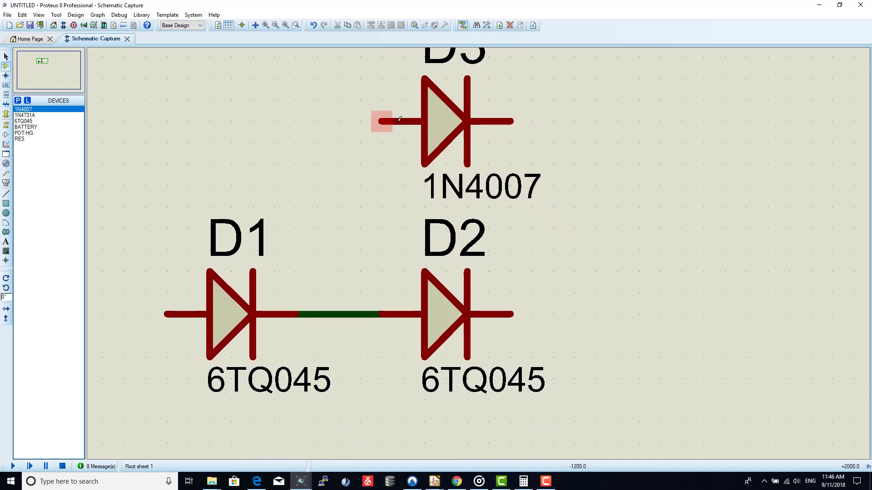
pyautogui.click(380, 121)
pyautogui.click(338, 120)
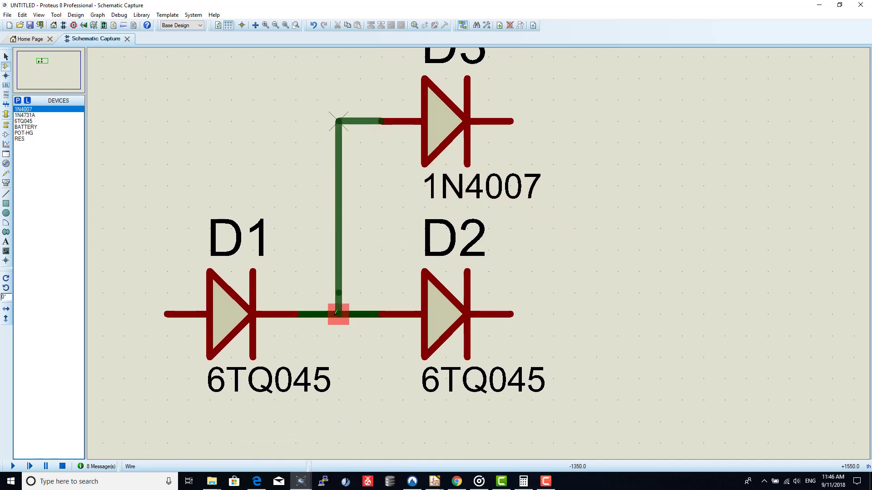
pyautogui.click(338, 314)
pyautogui.click(510, 121)
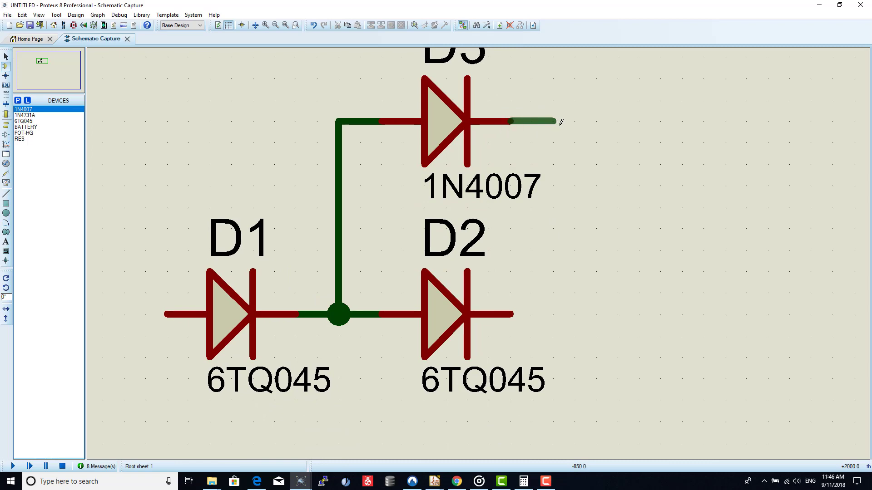
pyautogui.click(553, 121)
pyautogui.click(520, 308)
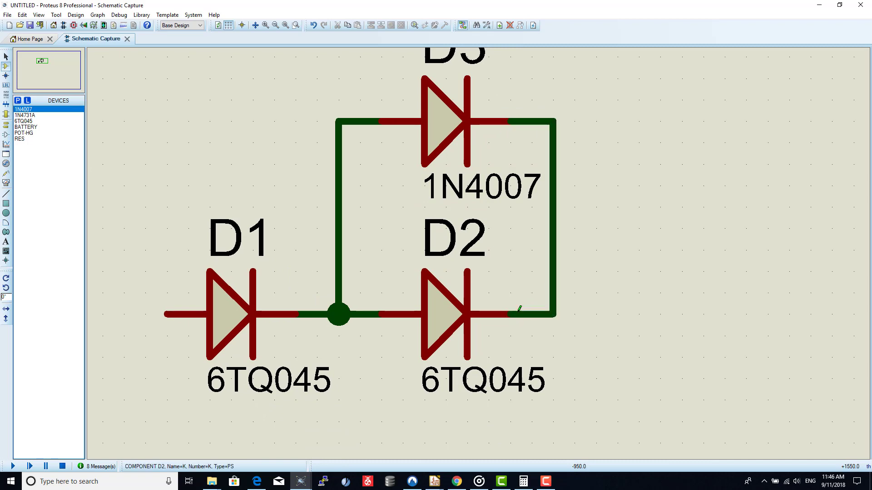
pyautogui.scroll(-2, 339, 281)
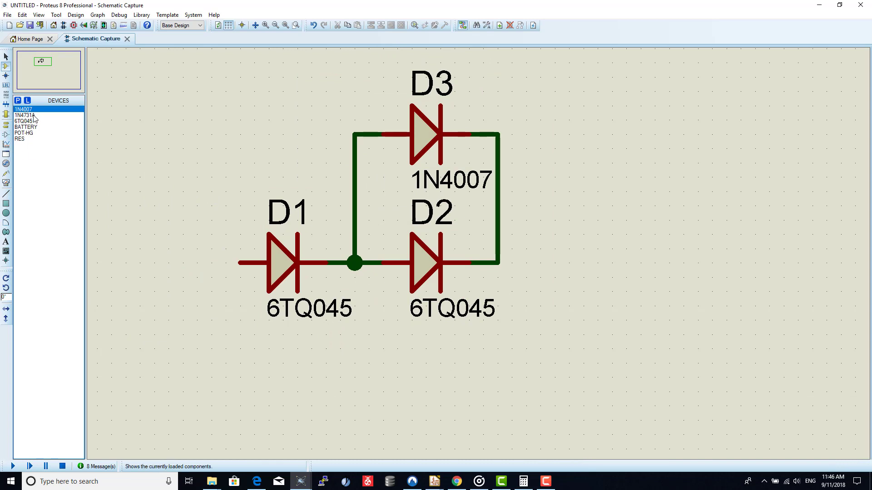
# Step: Add vertical resistor R1 from D2's output corner down to a ground terminal
pyautogui.click(27, 138)
pyautogui.press('KP_Subtract')
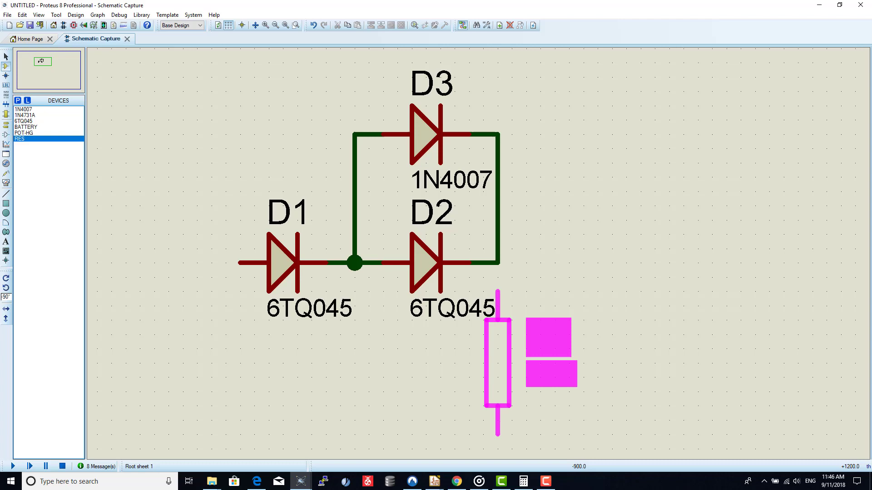
pyautogui.click(498, 279)
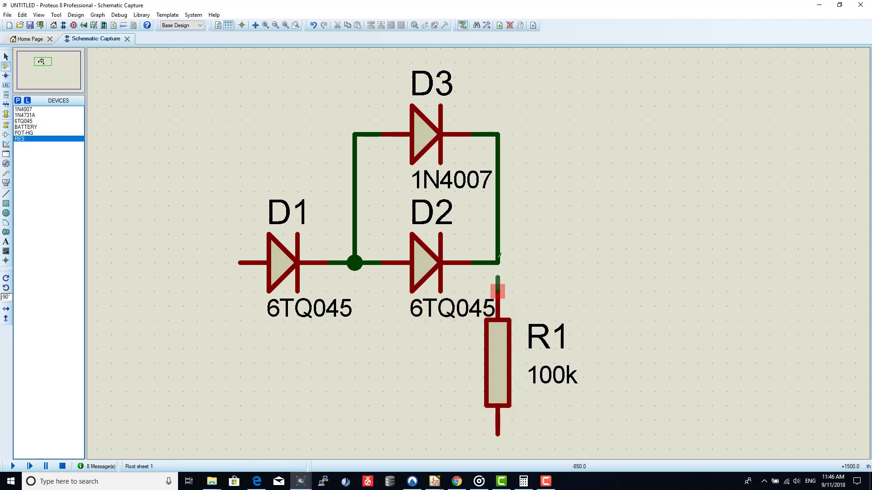
pyautogui.click(499, 290)
pyautogui.click(498, 262)
pyautogui.scroll(-3, 599, 156)
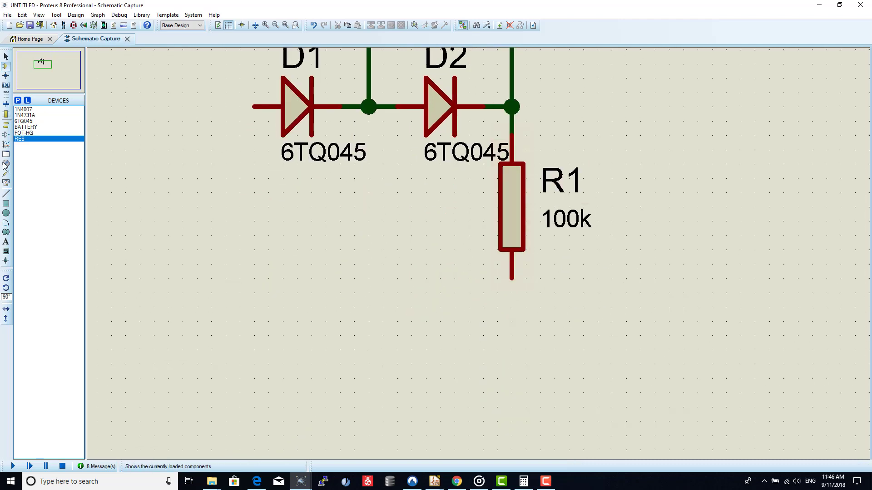
pyautogui.click(6, 125)
pyautogui.click(27, 138)
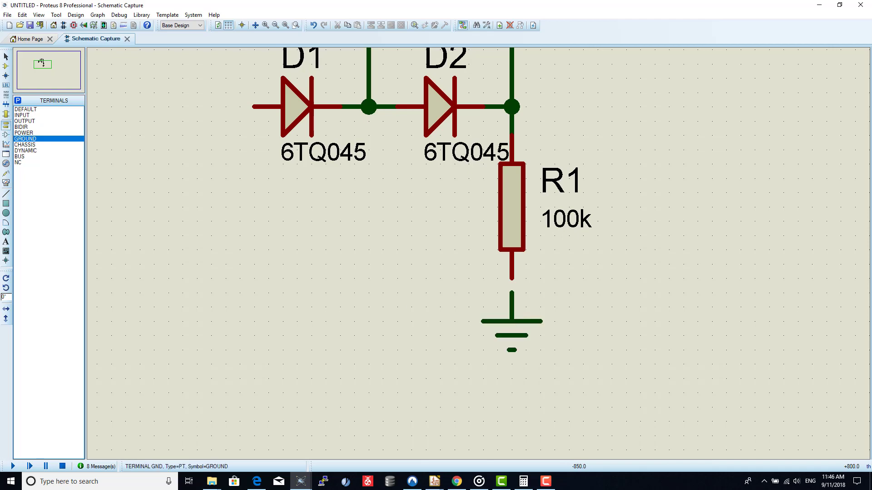
pyautogui.click(512, 282)
pyautogui.scroll(3, 454, 263)
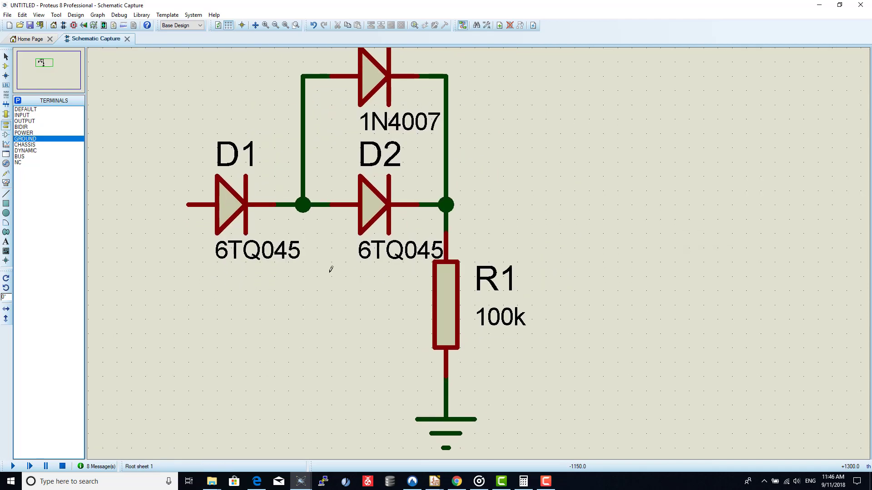
# Step: Place 1N4731A zener D4 beside R1, cathode up, wired to the R1/D2 junction
pyautogui.click(6, 65)
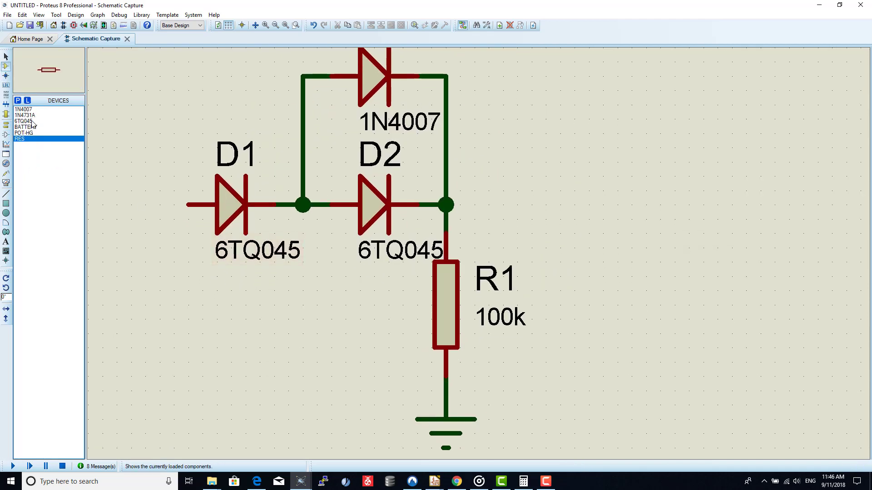
pyautogui.click(25, 115)
pyautogui.click(628, 300)
pyautogui.press('KP_Subtract')
pyautogui.press('KP_Subtract')
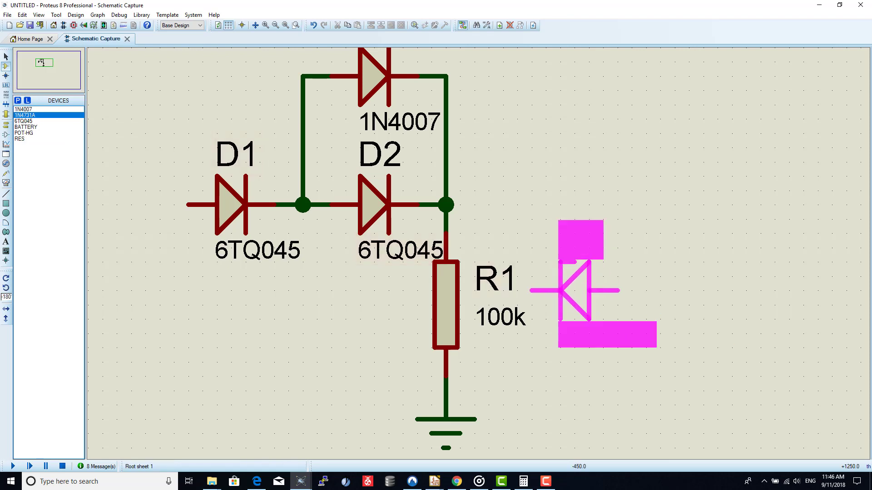
pyautogui.press('KP_Subtract')
pyautogui.click(560, 304)
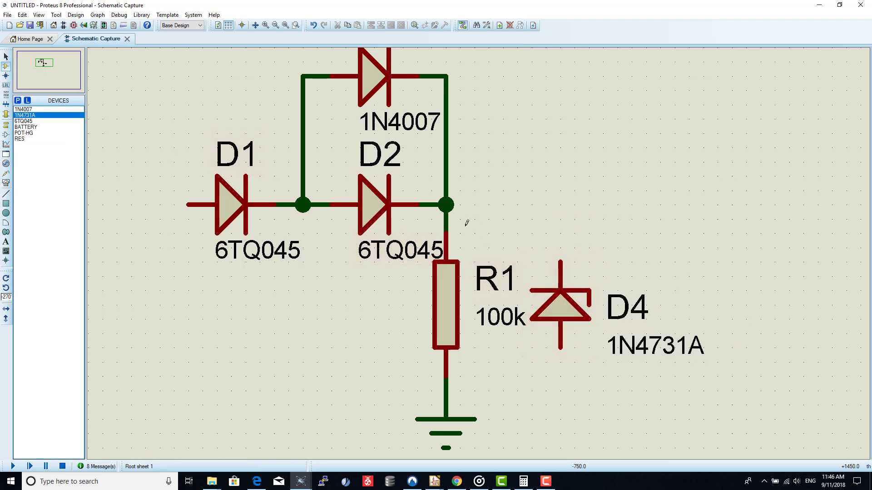
pyautogui.click(446, 204)
pyautogui.click(560, 262)
# Step: Connect D4's bottom pin to a new ground terminal
pyautogui.scroll(-1, 561, 262)
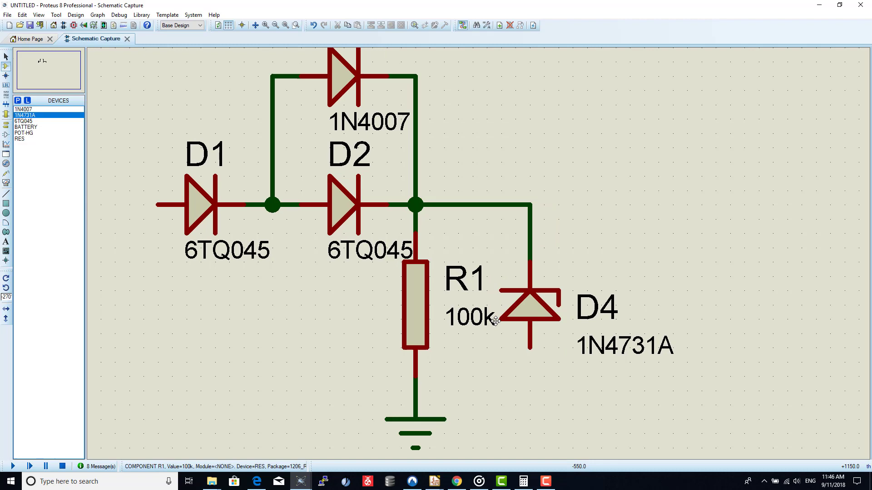
pyautogui.scroll(1, 106, 203)
pyautogui.click(6, 124)
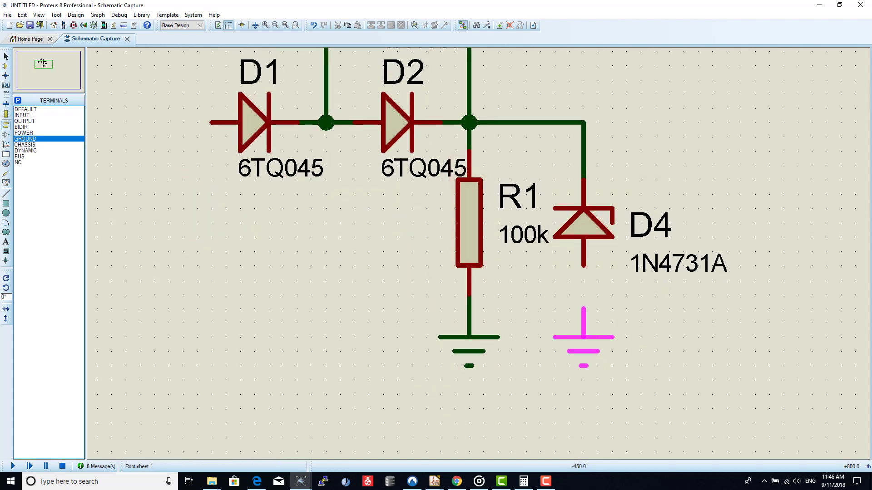
pyautogui.click(584, 309)
pyautogui.click(583, 309)
pyautogui.click(583, 270)
pyautogui.scroll(-1, 496, 250)
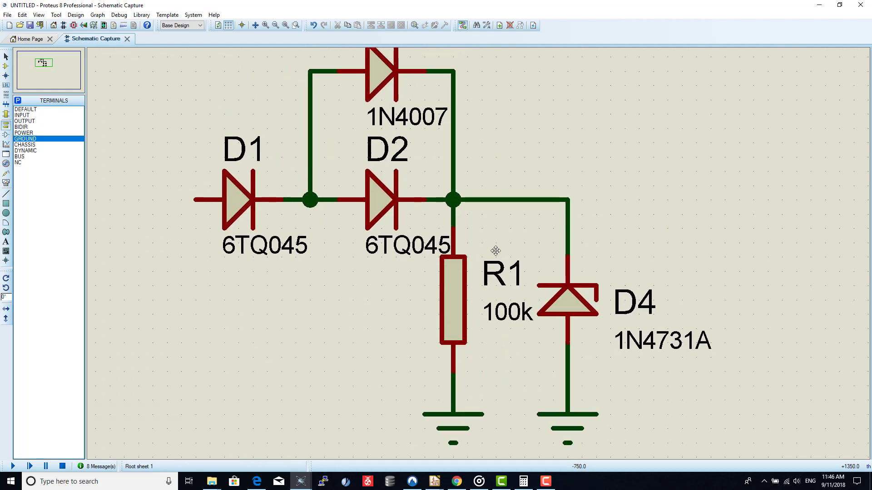
pyautogui.scroll(1, 502, 132)
pyautogui.scroll(-1, 353, 203)
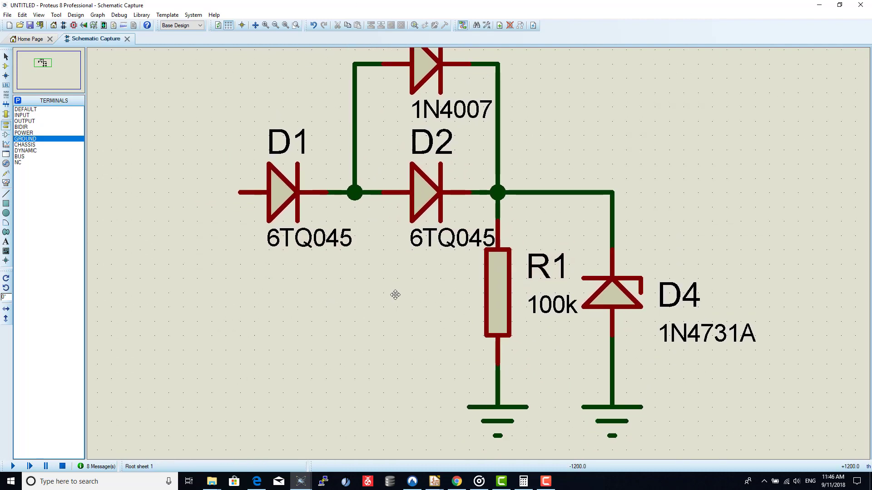
pyautogui.scroll(1, 395, 292)
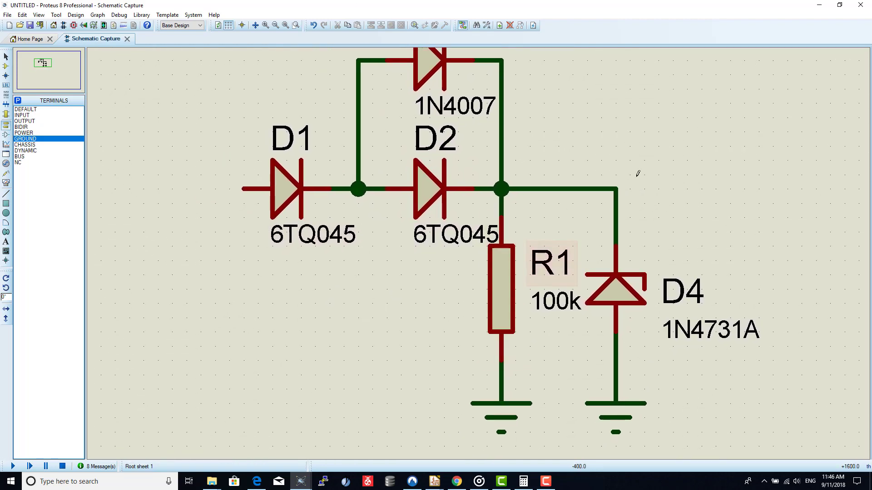
pyautogui.scroll(-1, 423, 291)
pyautogui.scroll(1, 475, 247)
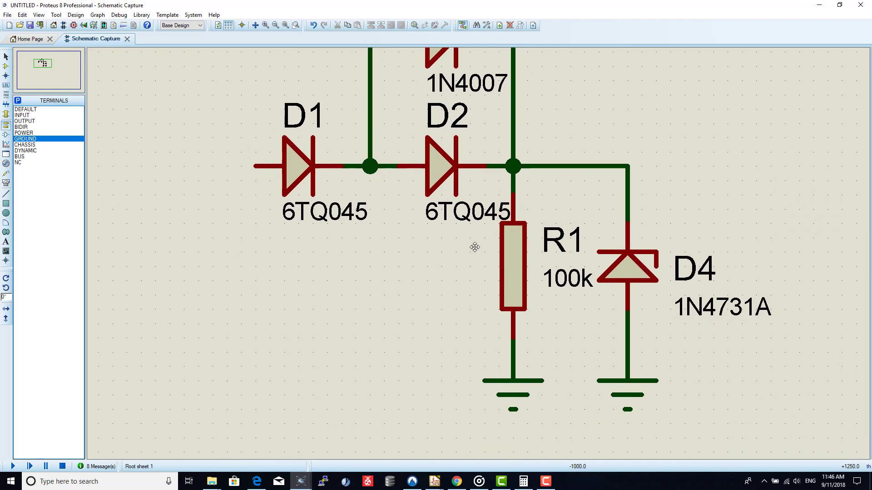
# Step: Place POT-HG potentiometer RV1 right of D4, top pin to output, bottom to ground
pyautogui.click(6, 66)
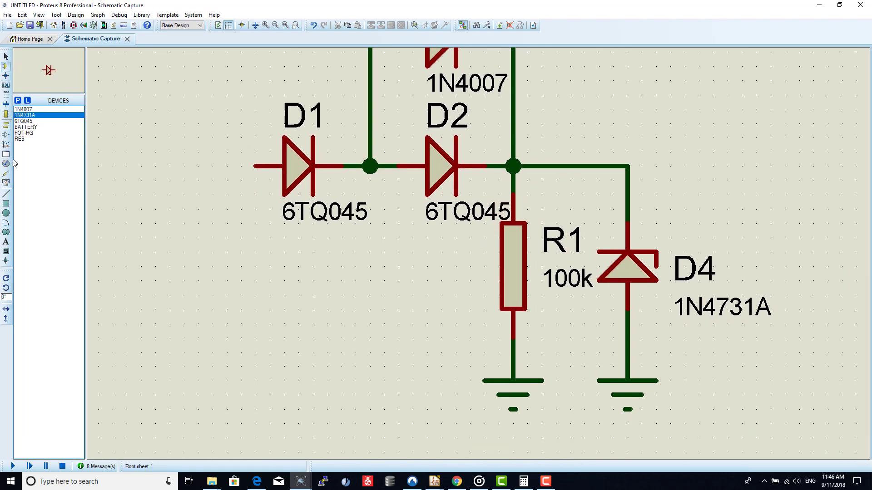
pyautogui.click(24, 132)
pyautogui.moveTo(418, 278); pyautogui.dragTo(175, 233)
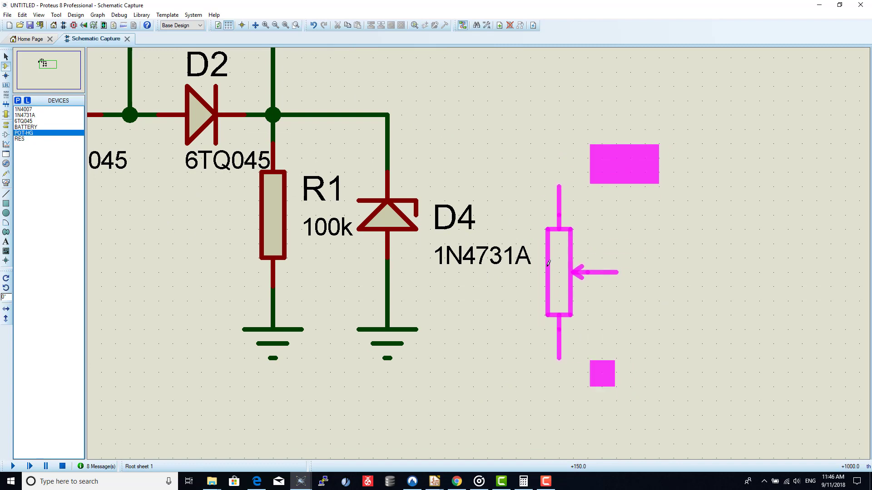
pyautogui.click(549, 262)
pyautogui.click(387, 114)
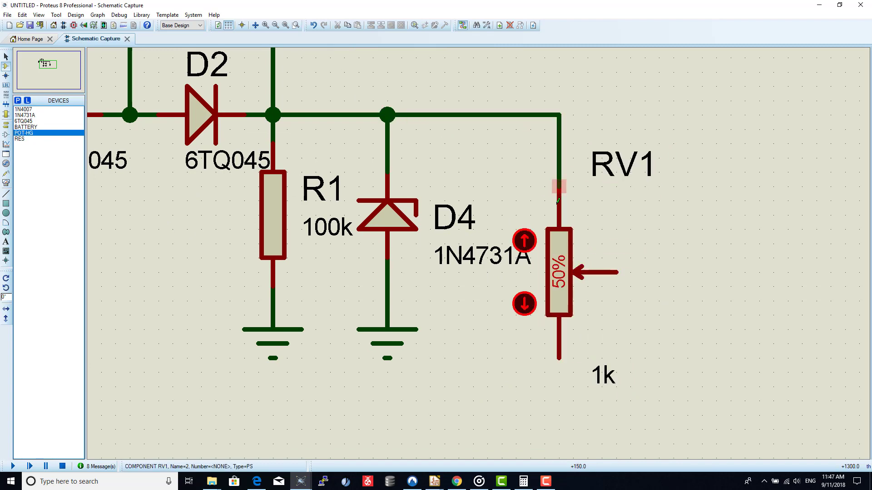
pyautogui.click(6, 125)
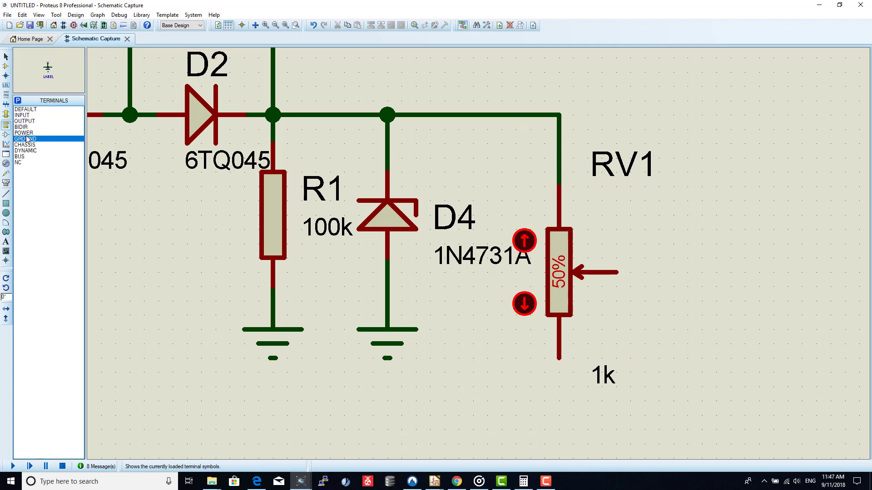
pyautogui.click(560, 372)
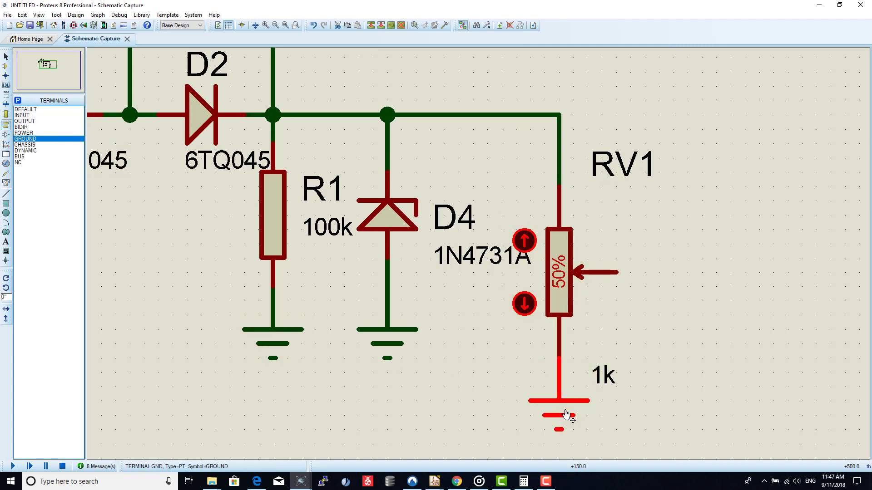
pyautogui.moveTo(566, 414); pyautogui.dragTo(566, 457)
pyautogui.click(616, 272)
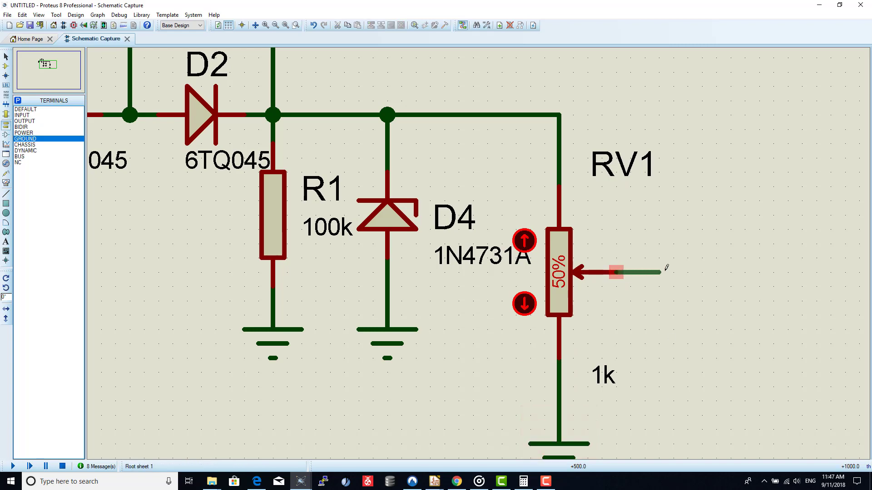
# Step: Route RV1's wiper wire down onto its lower lead
pyautogui.click(659, 273)
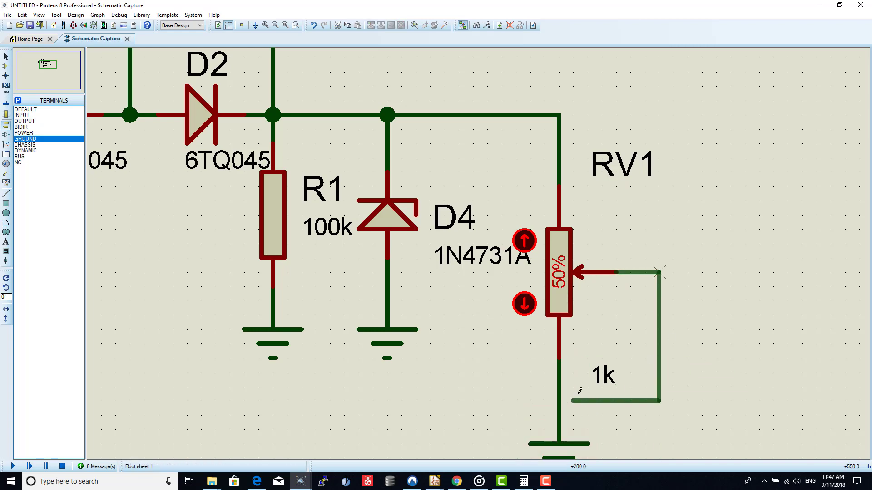
pyautogui.click(559, 400)
pyautogui.scroll(-1, 559, 401)
pyautogui.scroll(2, 655, 330)
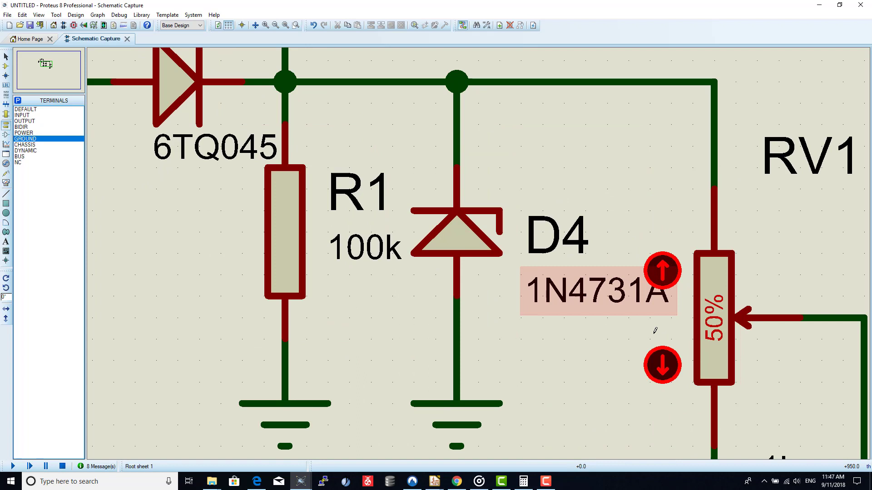
# Step: Change RV1's resistance from 1k to 100 in its properties
pyautogui.rightClick(718, 333)
pyautogui.click(754, 66)
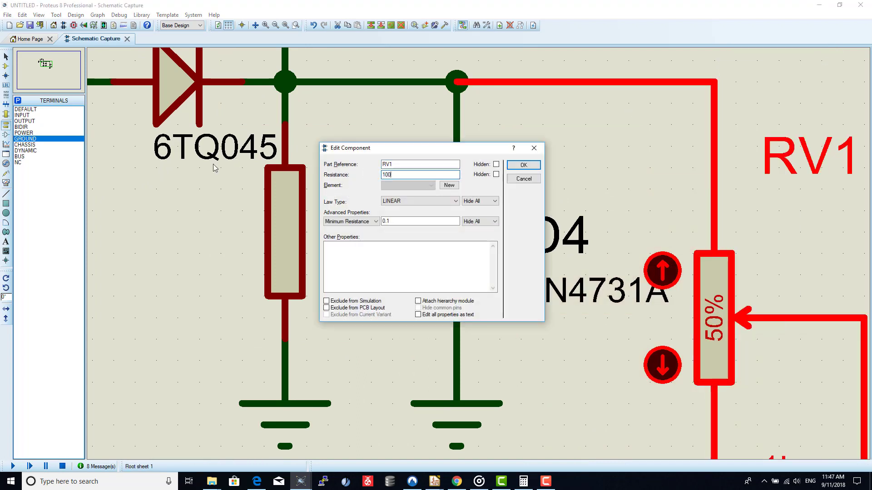
pyautogui.press('Return')
pyautogui.click(152, 296)
pyautogui.scroll(-1, 384, 248)
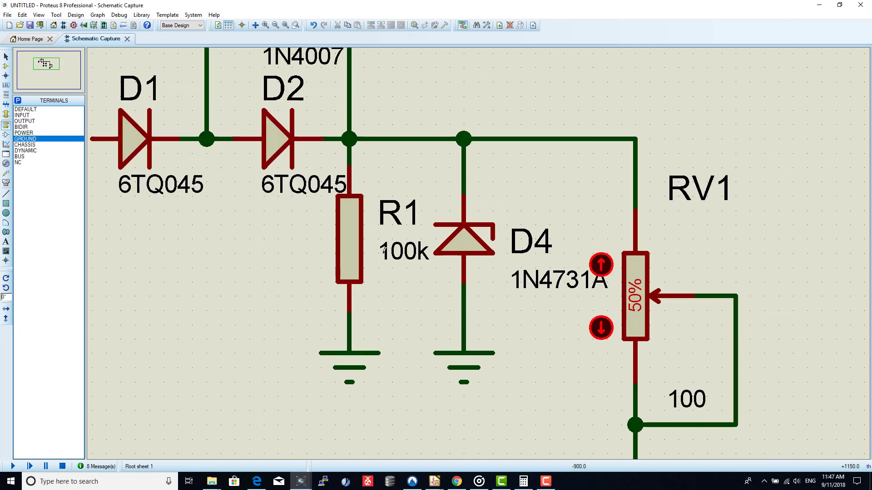
pyautogui.scroll(-2, 384, 248)
pyautogui.scroll(3, 421, 250)
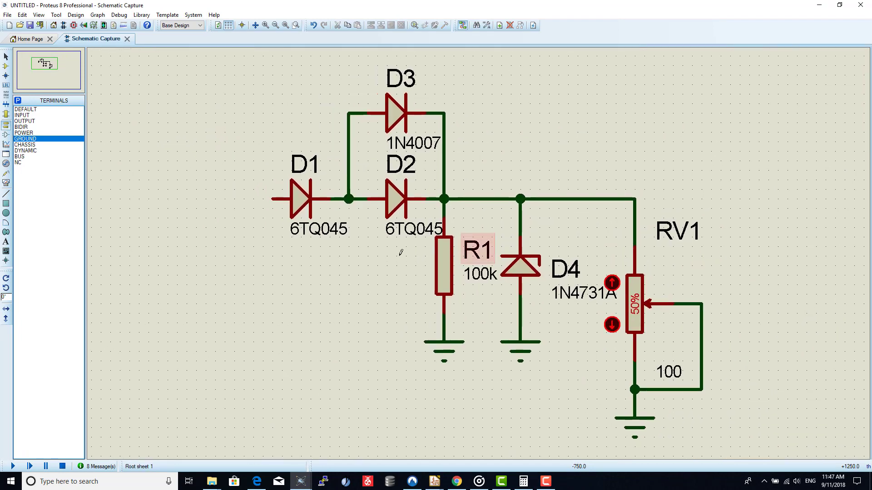
# Step: Wire a voltage probe to the D4 junction and put a current probe on RV1's feed wire
pyautogui.click(7, 174)
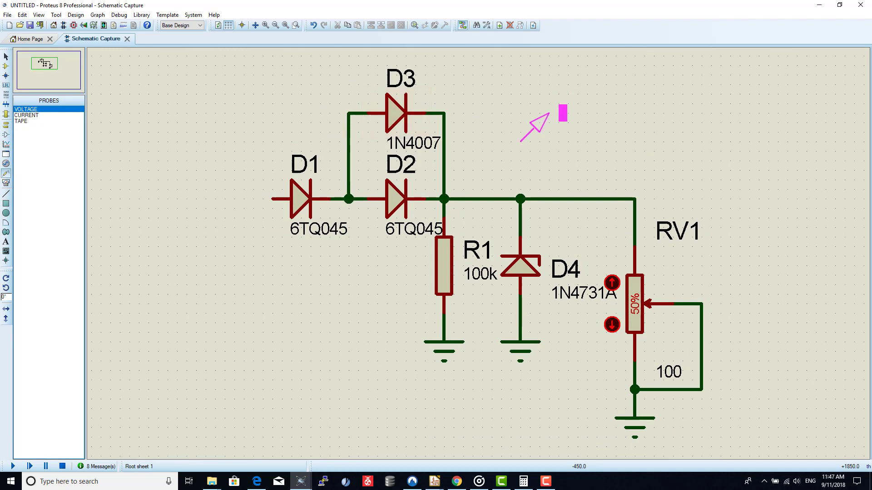
pyautogui.click(520, 132)
pyautogui.click(520, 132)
pyautogui.click(520, 196)
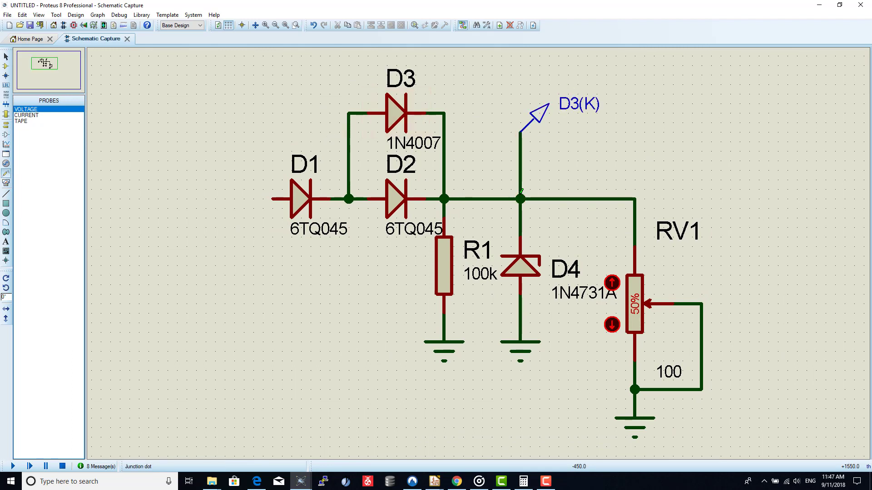
pyautogui.click(26, 115)
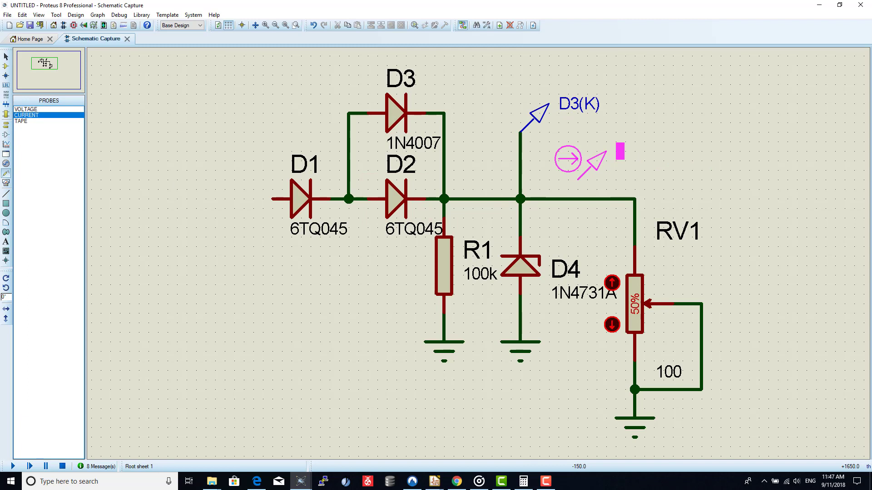
pyautogui.click(569, 198)
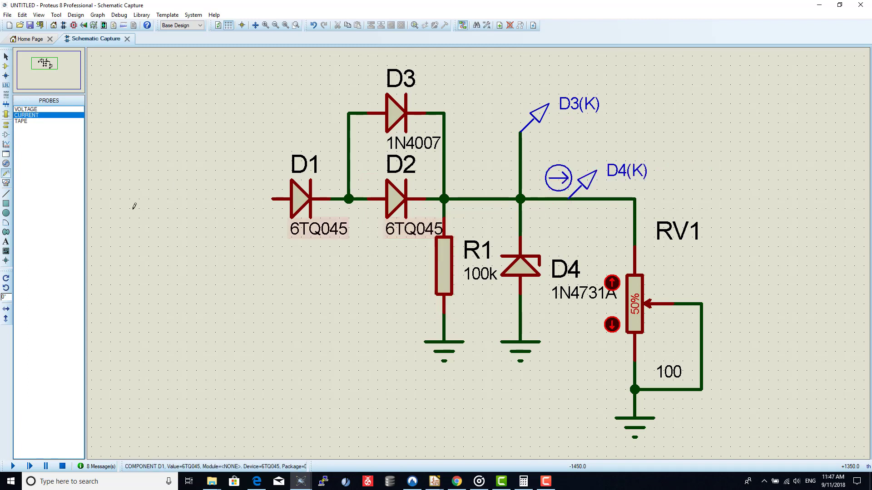
# Step: Place battery B1 left of D1 and wire its top terminal to D1's input
pyautogui.click(6, 66)
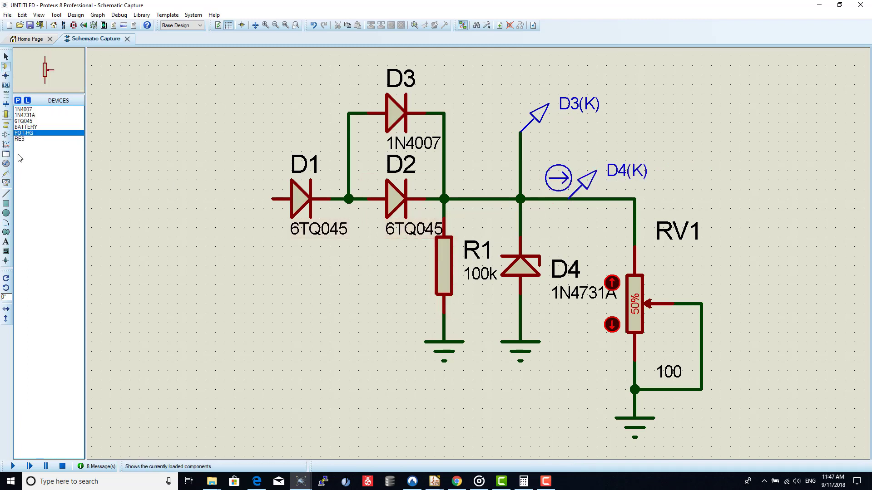
pyautogui.click(26, 127)
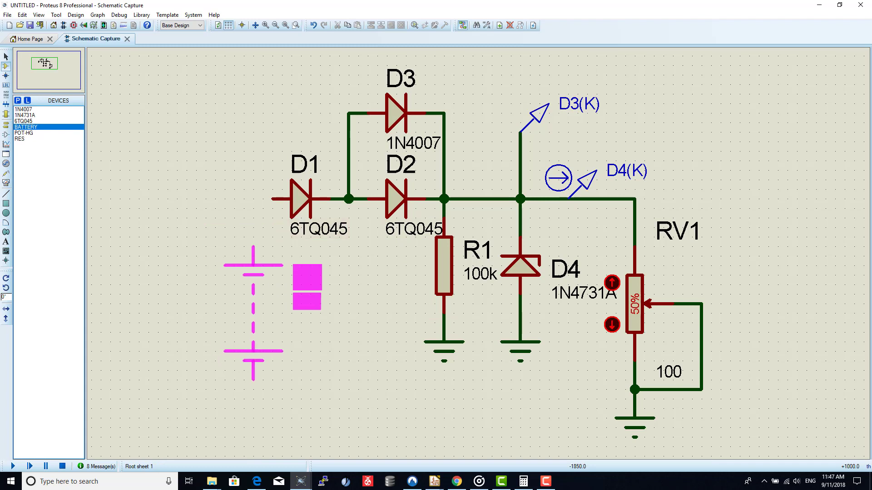
pyautogui.click(244, 293)
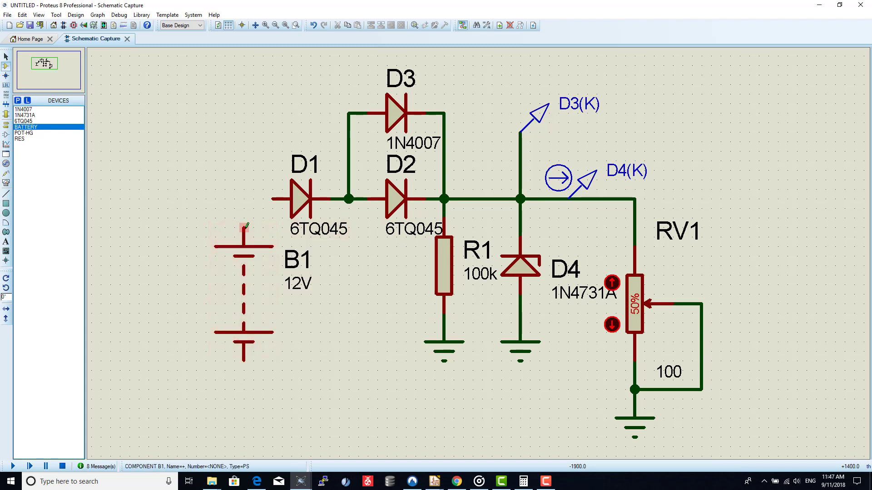
pyautogui.click(246, 225)
pyautogui.click(273, 199)
pyautogui.click(250, 291)
# Step: In B1's properties, change the voltage from 12 to 5
pyautogui.click(250, 291)
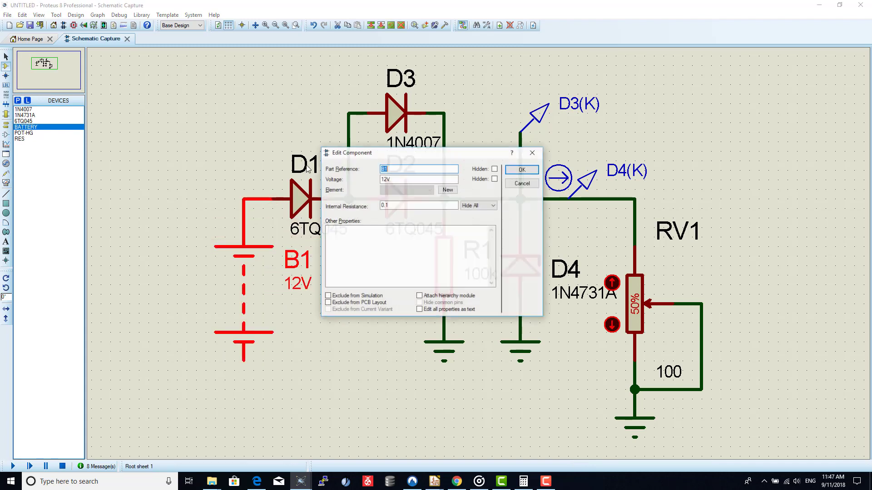
pyautogui.moveTo(389, 180); pyautogui.dragTo(326, 184)
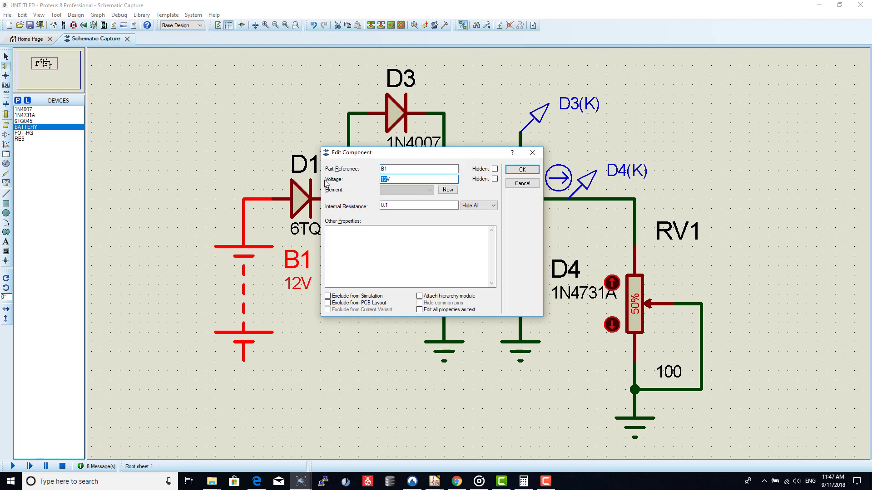
pyautogui.write('5V')
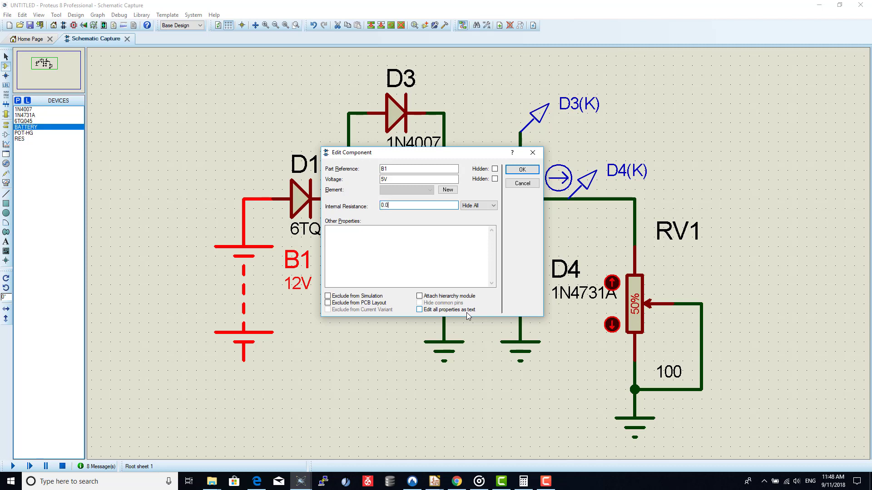
# Step: Confirm B1 at 5V and add a ground under its lower terminal
pyautogui.click(522, 170)
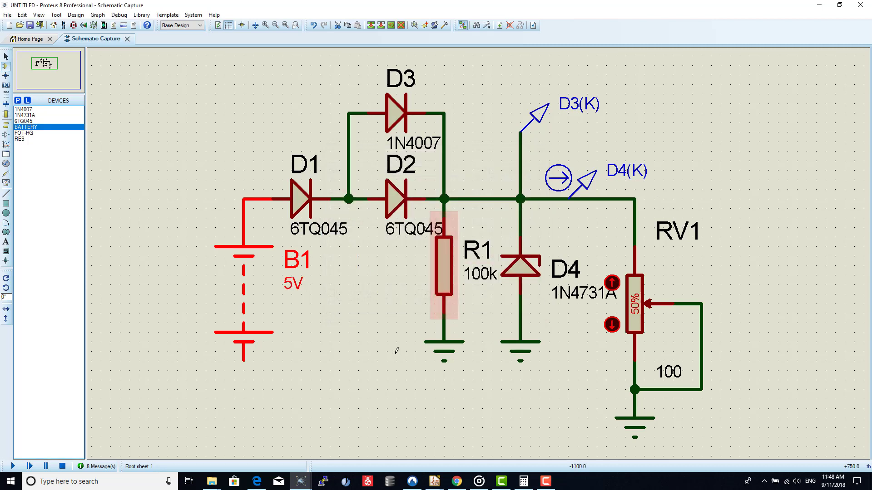
pyautogui.click(5, 124)
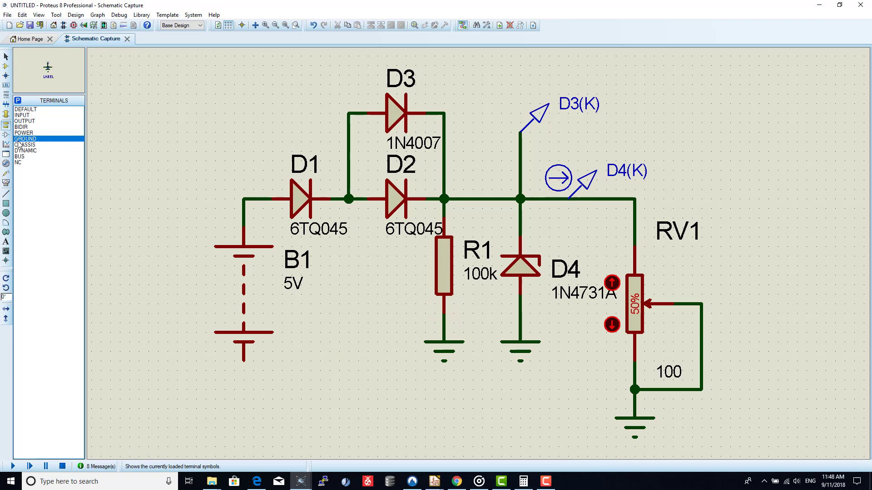
pyautogui.click(244, 393)
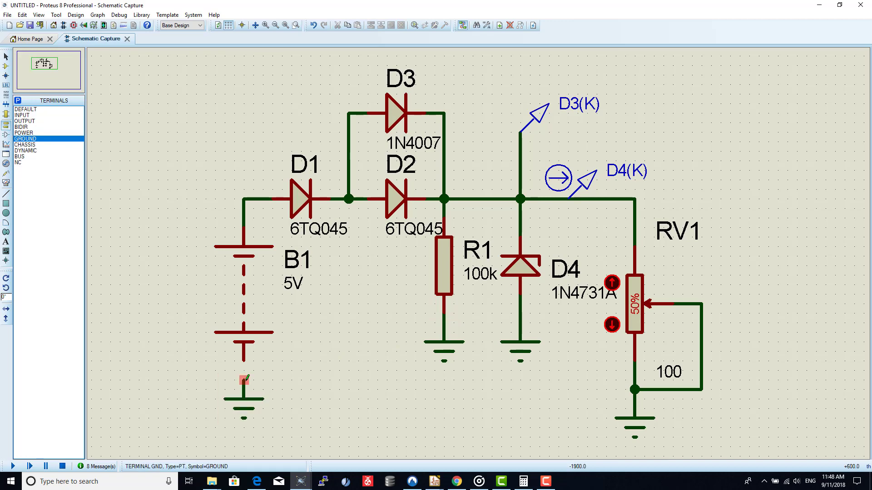
# Step: Box-select B1 with its ground and move them further left of D1
pyautogui.moveTo(182, 327); pyautogui.dragTo(317, 263)
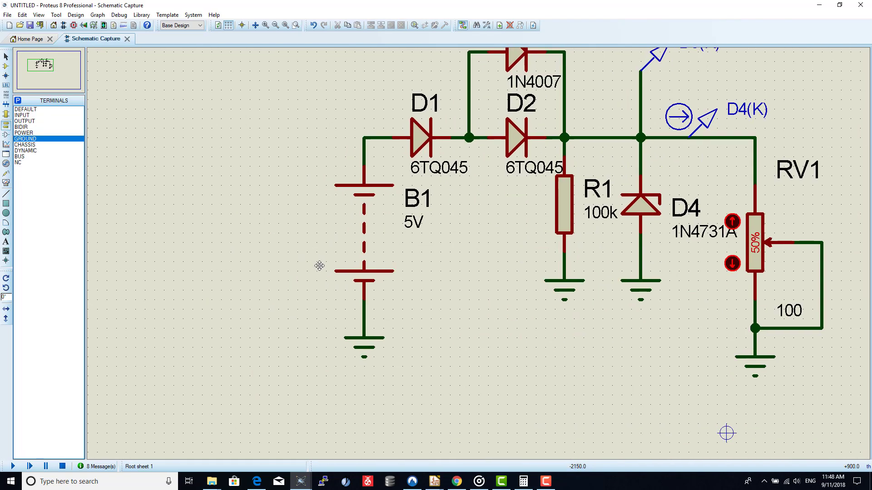
pyautogui.moveTo(295, 81); pyautogui.dragTo(428, 425)
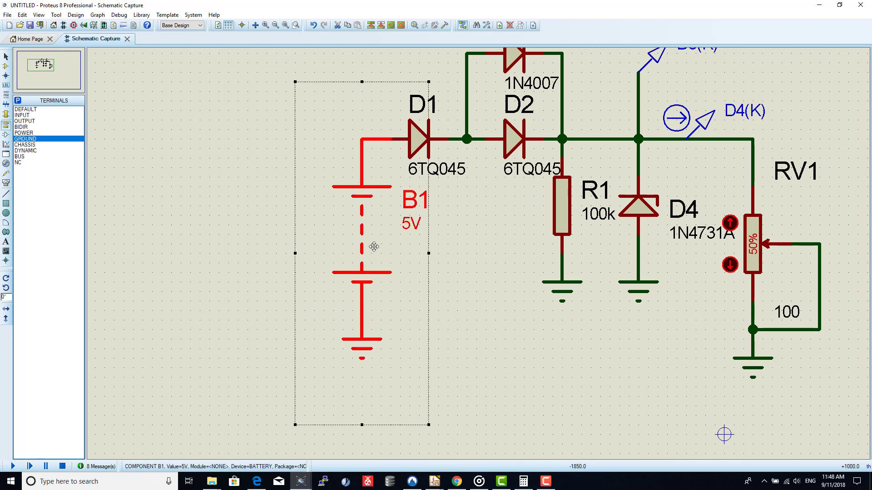
pyautogui.moveTo(364, 247); pyautogui.dragTo(202, 248)
pyautogui.click(316, 161)
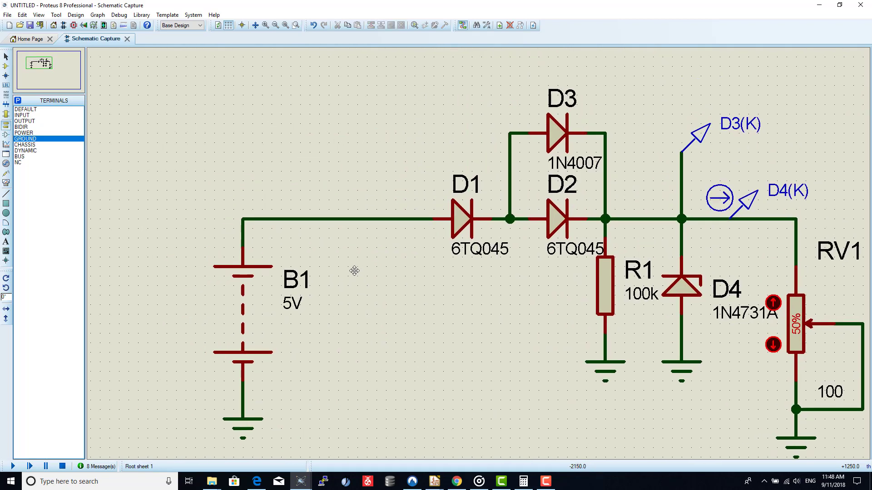
pyautogui.moveTo(354, 271); pyautogui.dragTo(354, 260)
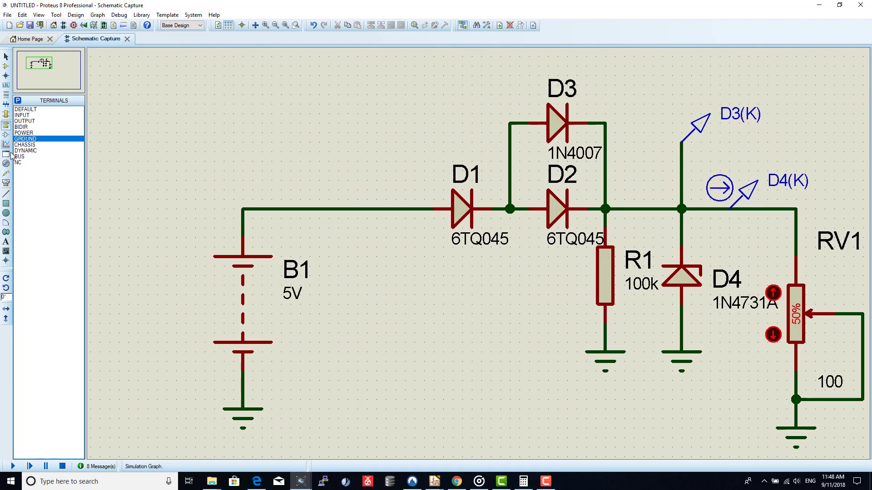
# Step: Put a current probe on the wire into D1 and wire a voltage probe to B1's positive line
pyautogui.click(5, 173)
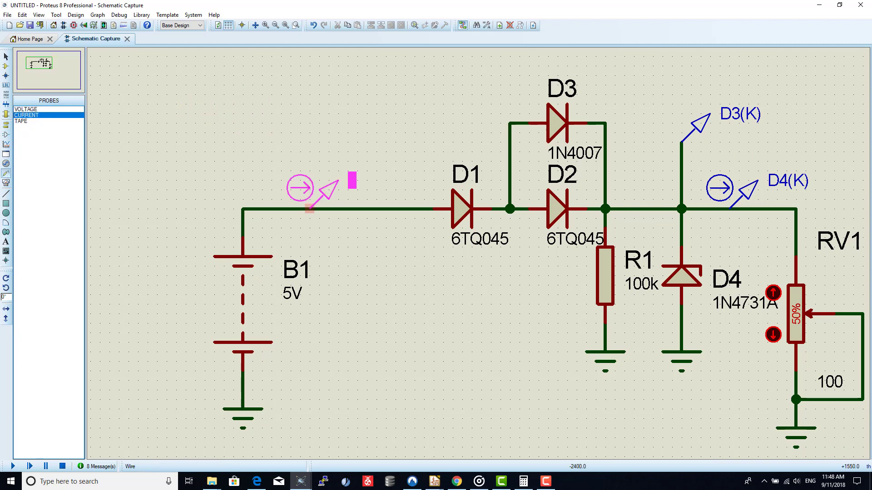
pyautogui.click(349, 208)
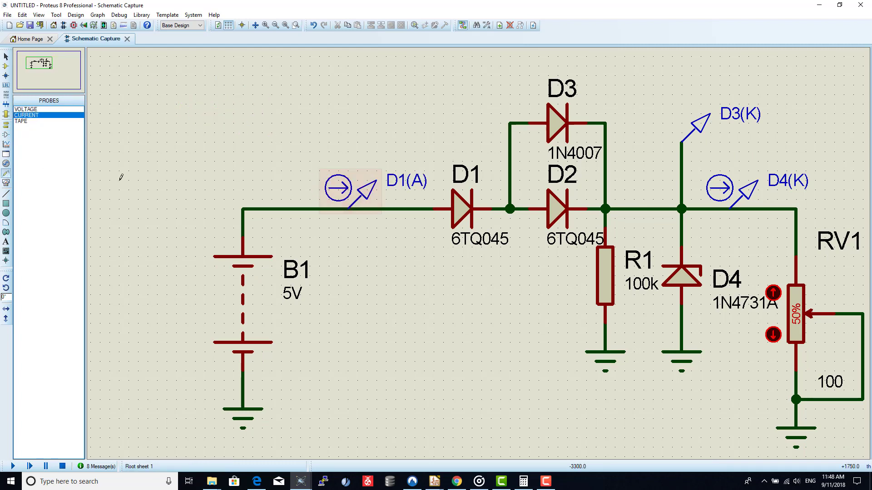
pyautogui.click(26, 109)
pyautogui.click(243, 142)
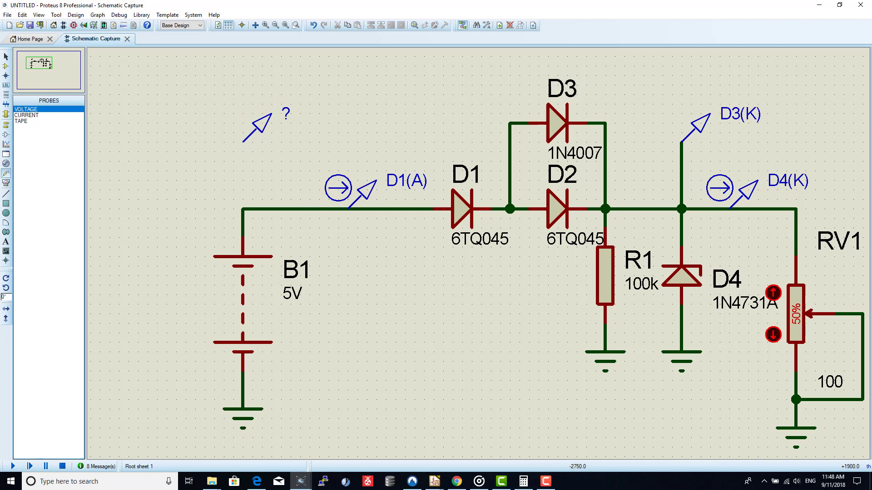
pyautogui.click(243, 142)
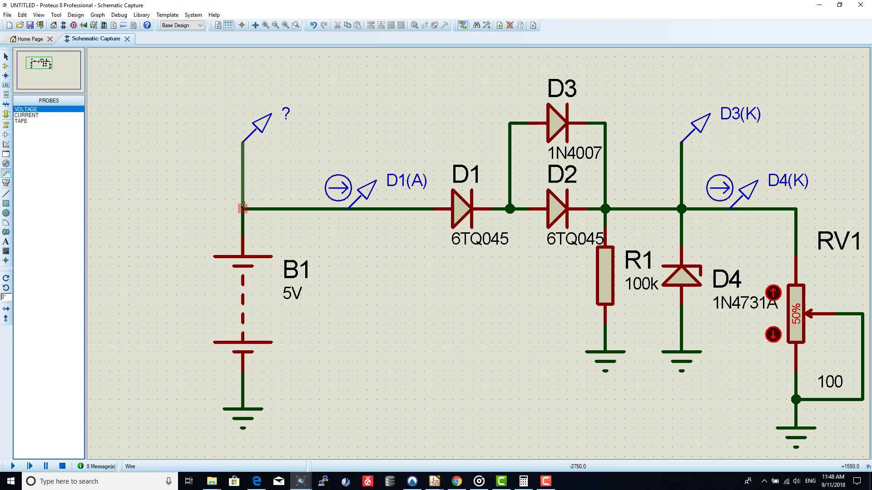
pyautogui.click(243, 209)
pyautogui.press('F8')
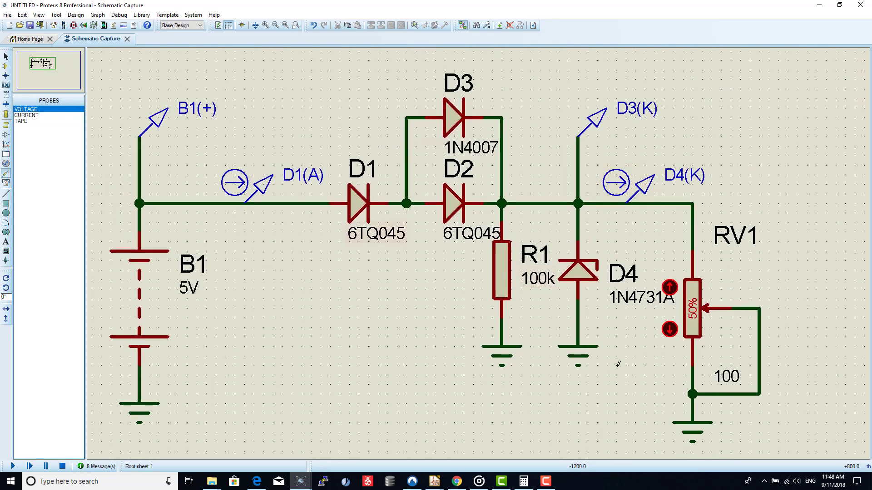
# Step: Start the simulation and step RV1 from 50% up to 95%, drawing about 0.82 A
pyautogui.press('F12')
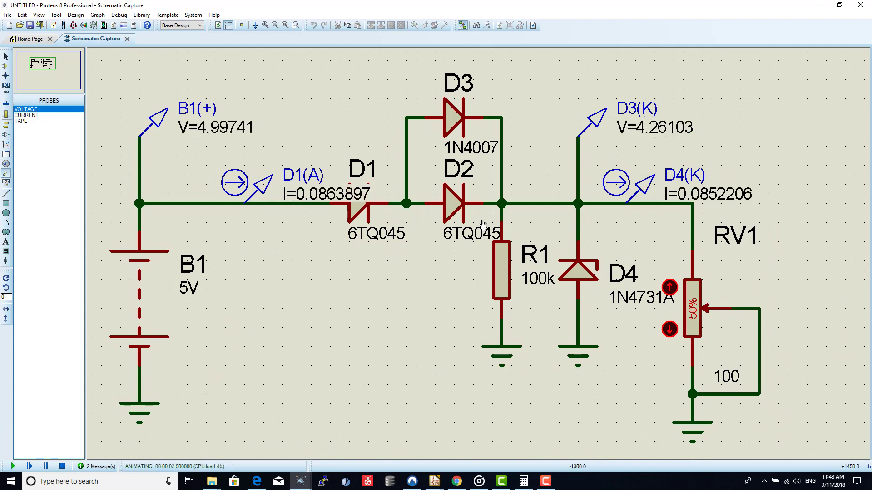
pyautogui.click(694, 295)
pyautogui.click(694, 295)
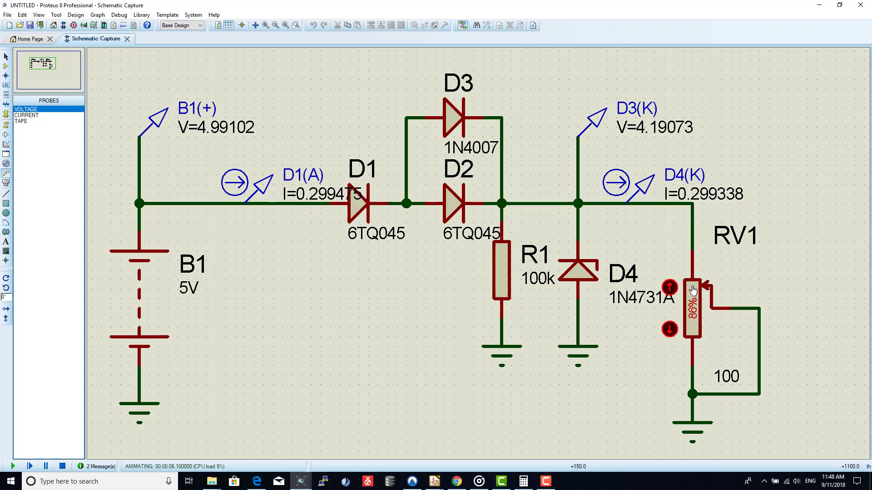
pyautogui.click(670, 287)
pyautogui.click(671, 287)
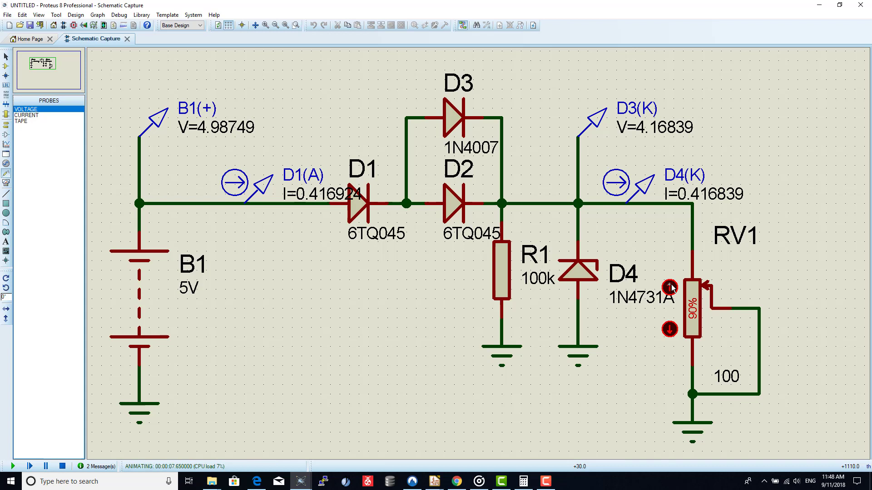
pyautogui.click(670, 287)
pyautogui.click(670, 287)
pyautogui.click(670, 287)
pyautogui.click(670, 287)
pyautogui.click(671, 287)
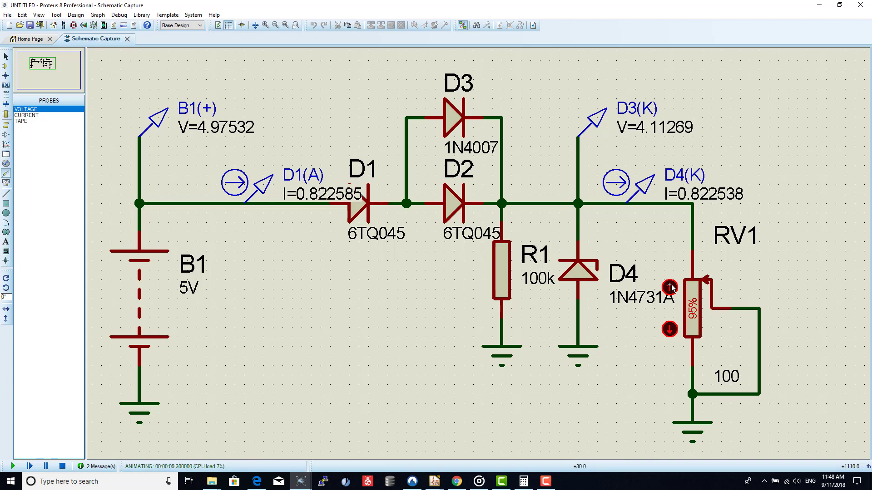
# Step: Step RV1 further up toward 98%, pushing the probe current toward 2 A
pyautogui.click(670, 287)
pyautogui.click(670, 287)
pyautogui.click(670, 287)
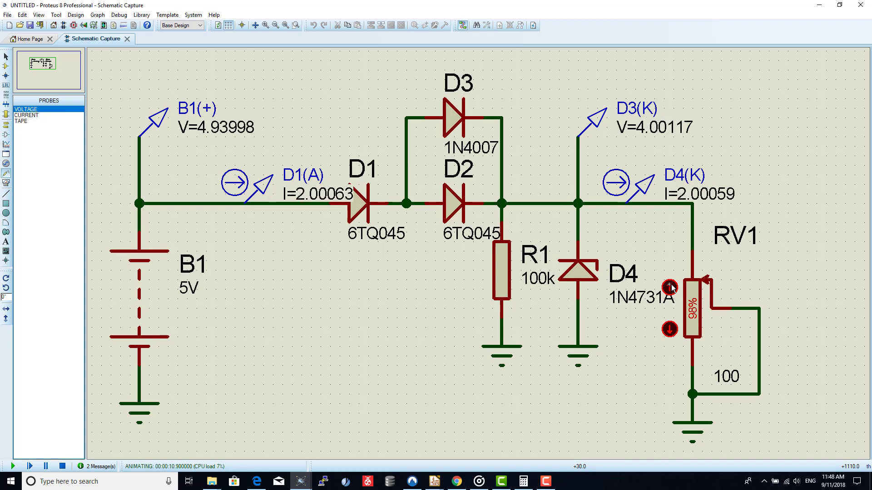